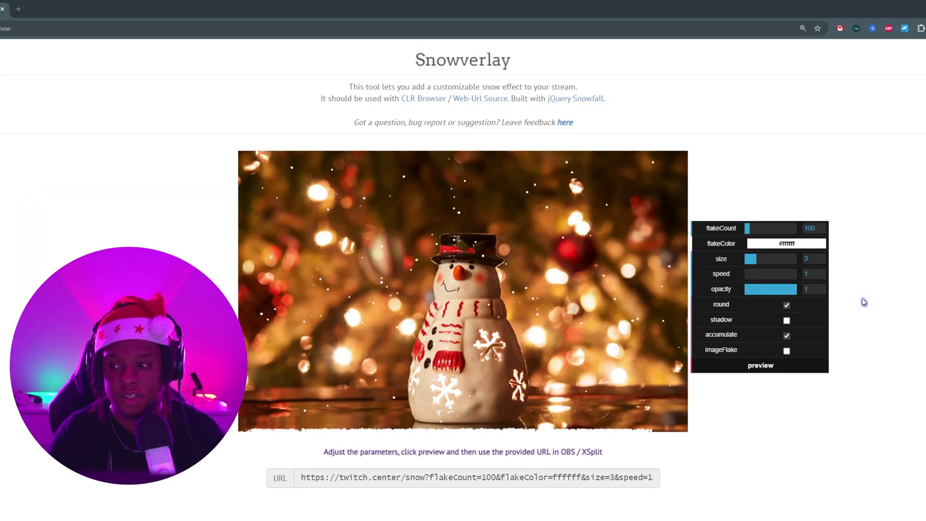
Raise the Snowverlay flake count to 545 for much denser snow
left_click(773, 243)
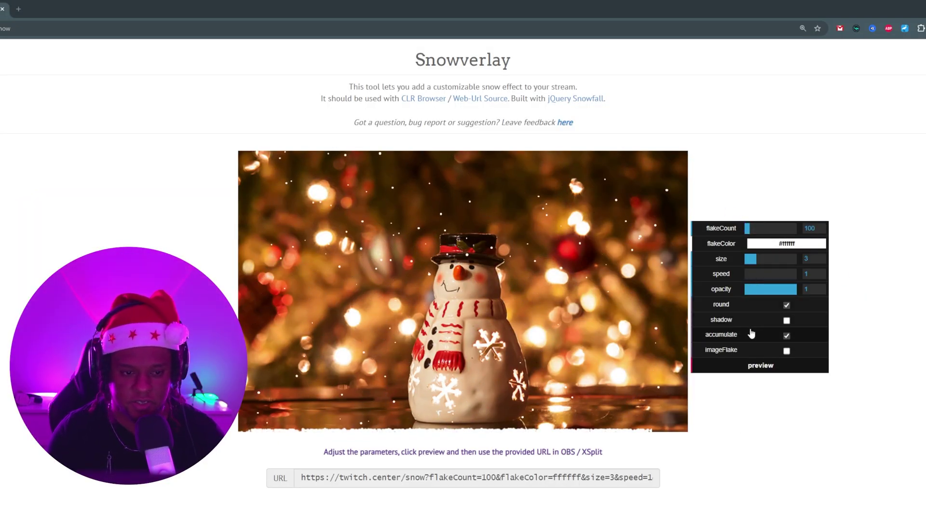
left_click_drag(748, 231, 766, 231)
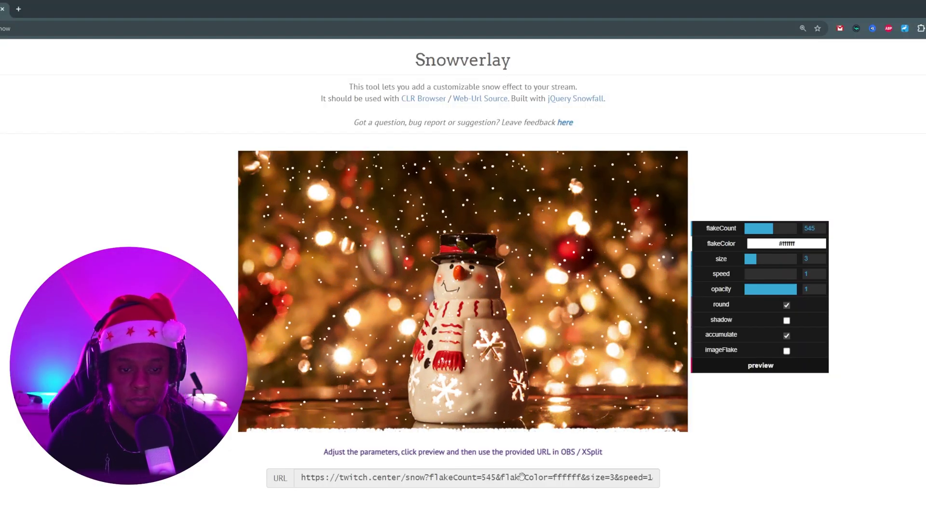
Preview red (#ff0000) flakes, then orange (#ff9f00) flakes
left_click(787, 243)
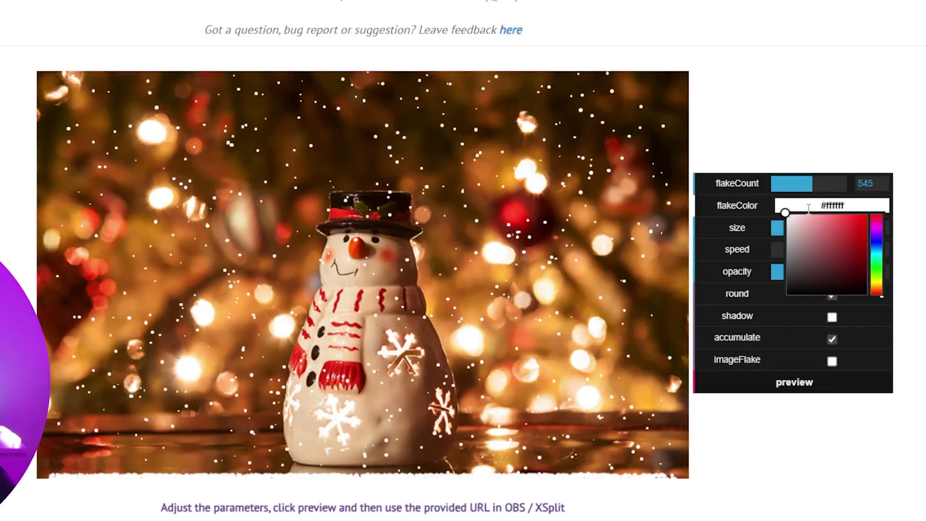
mouse_move(803, 229)
left_mouse_down()
mouse_move(830, 246)
mouse_move(861, 233)
mouse_move(866, 218)
left_mouse_up()
left_click(816, 385)
mouse_move(844, 213)
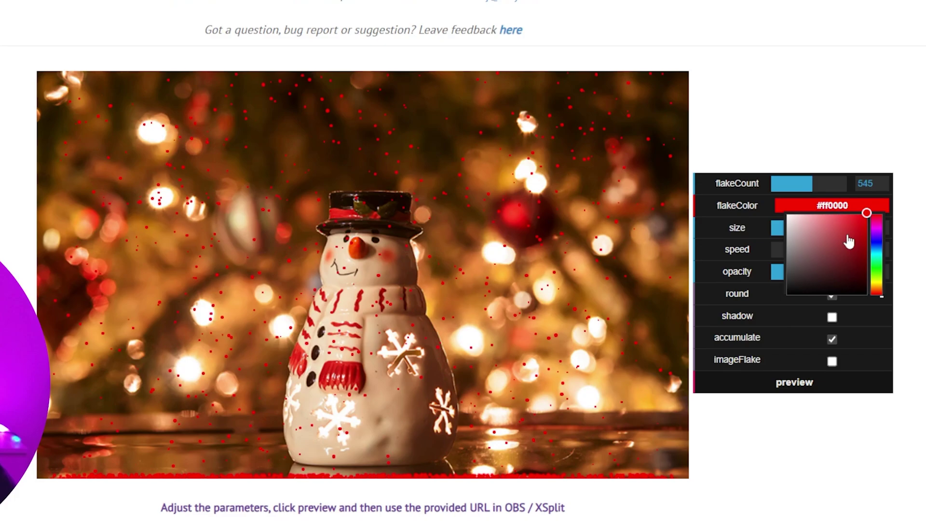
mouse_move(876, 286)
left_mouse_down()
mouse_move(876, 278)
mouse_move(877, 288)
left_mouse_up()
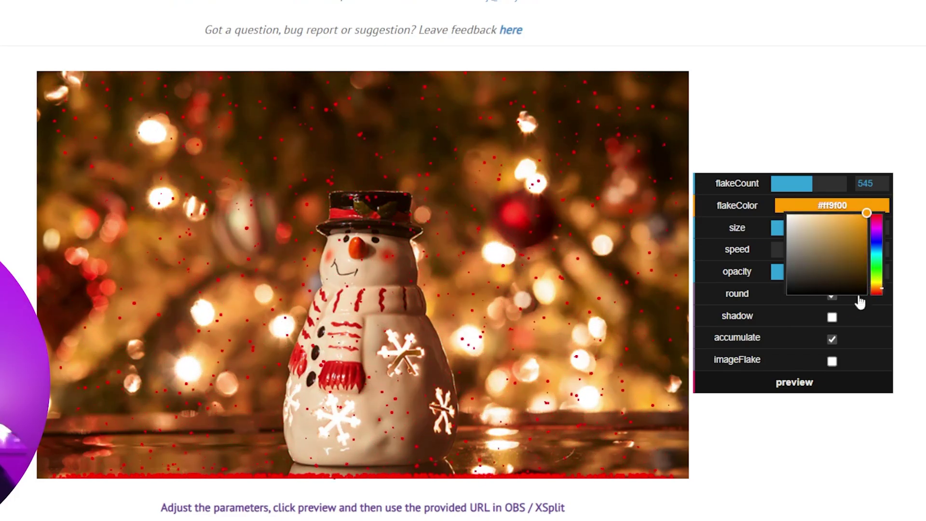
left_click(794, 386)
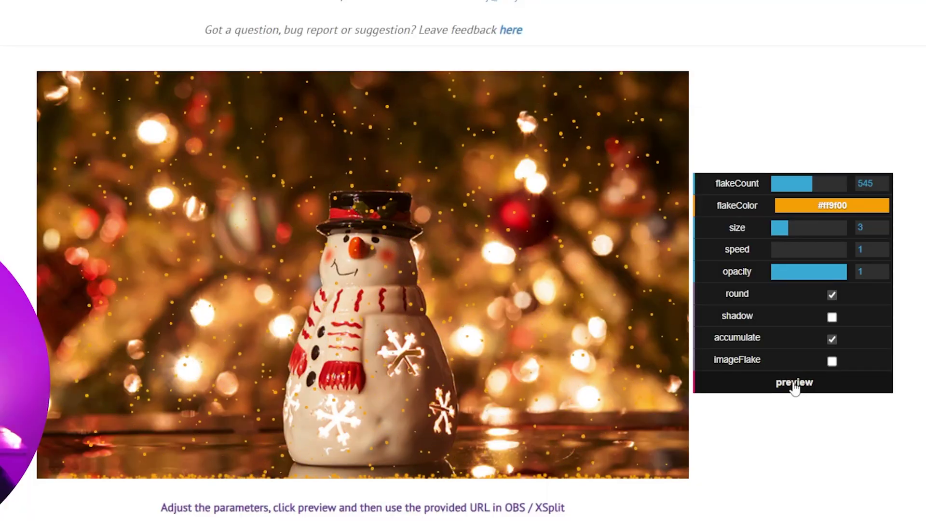
Set white flakes to size 6 and speed 2 and preview them
left_click_drag(791, 228, 768, 213)
mouse_move(820, 212)
left_click(810, 229)
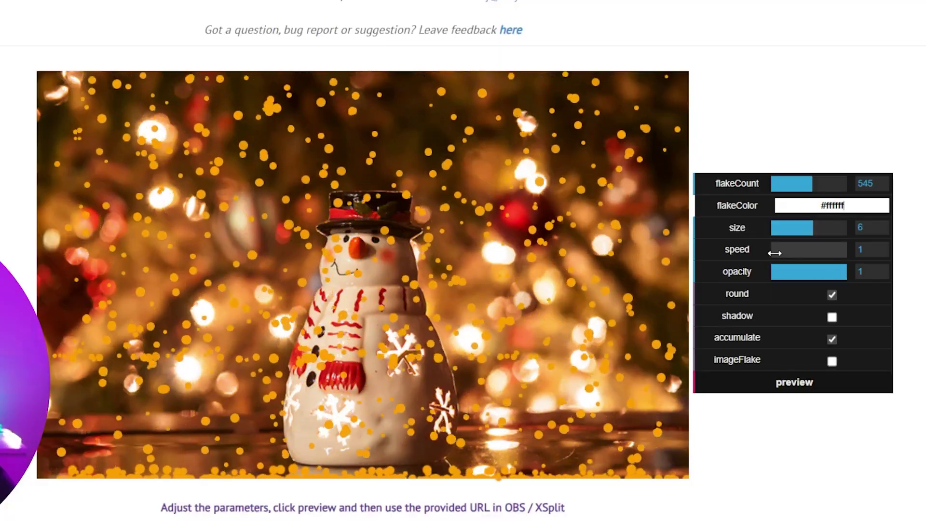
left_click(781, 251)
left_click_drag(782, 252, 796, 252)
left_click(784, 384)
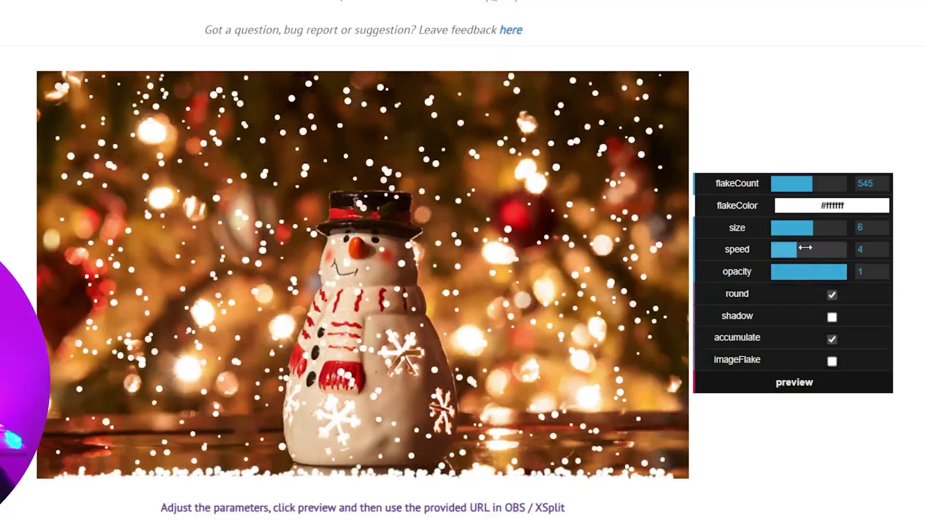
left_click_drag(805, 248, 777, 249)
mouse_move(833, 273)
left_mouse_down()
mouse_move(791, 273)
mouse_move(849, 270)
left_mouse_up()
Try square and shadowed flakes, then turn accumulate off and make flakes round again
left_click(759, 391)
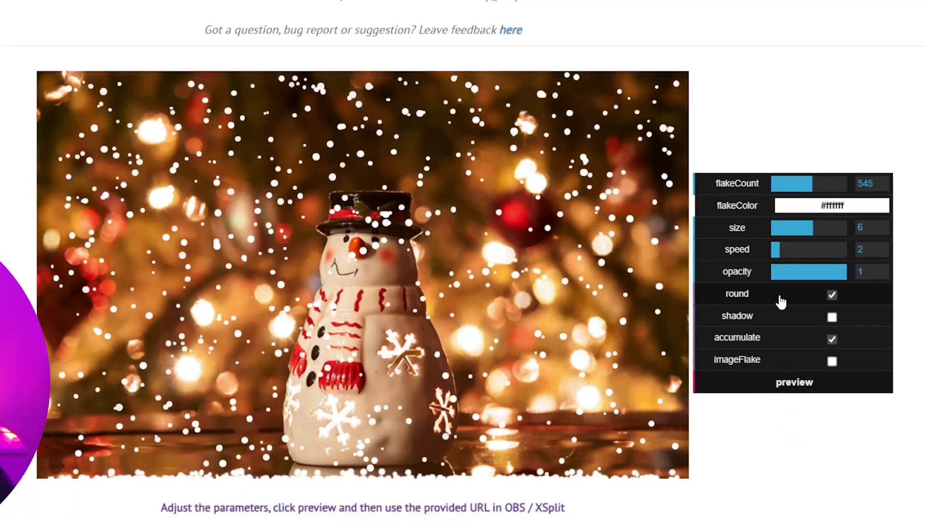
left_click(831, 295)
left_click(783, 390)
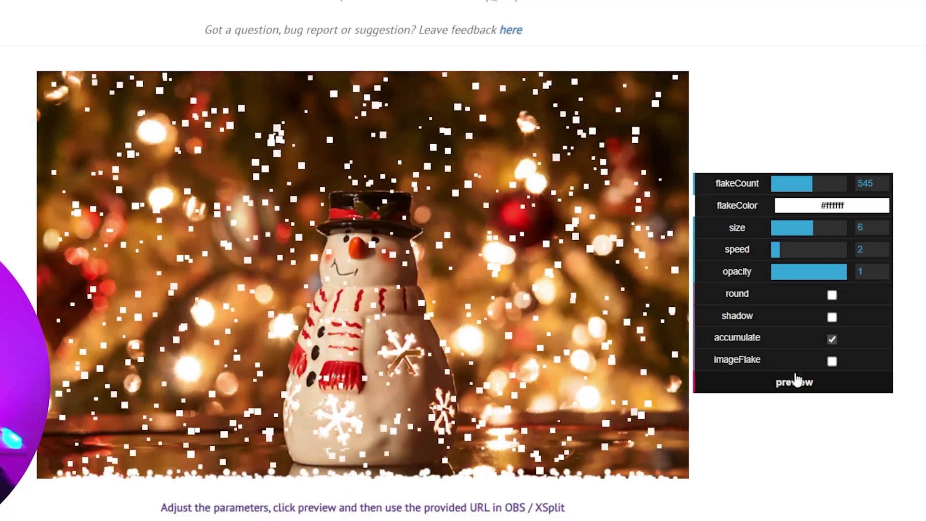
left_click(831, 317)
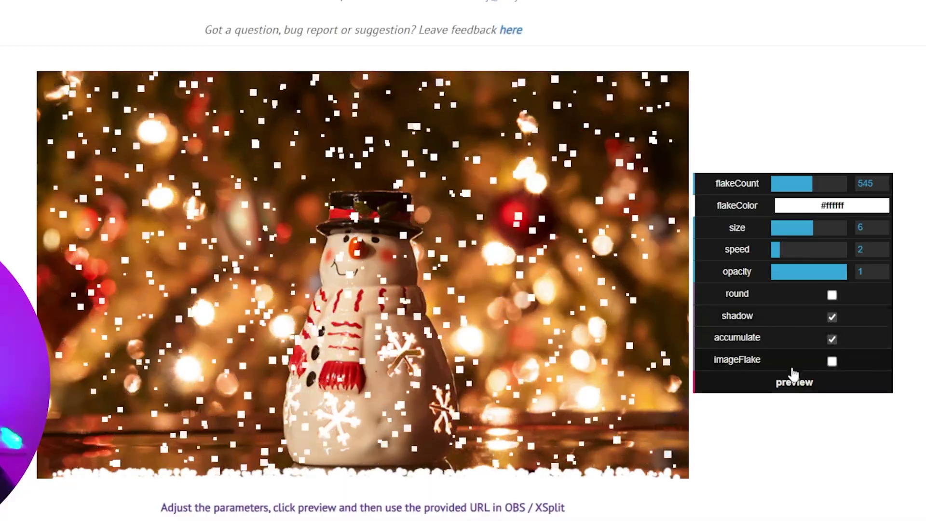
left_click(800, 383)
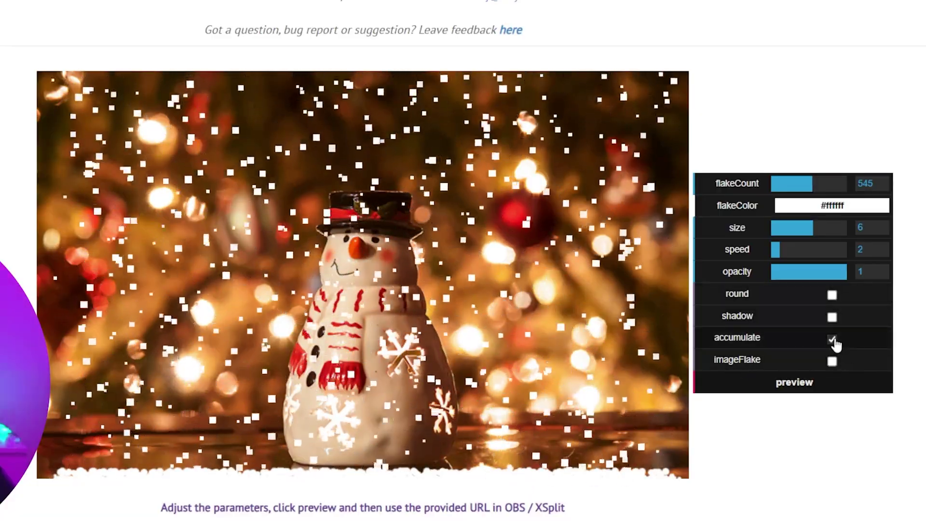
left_click(832, 339)
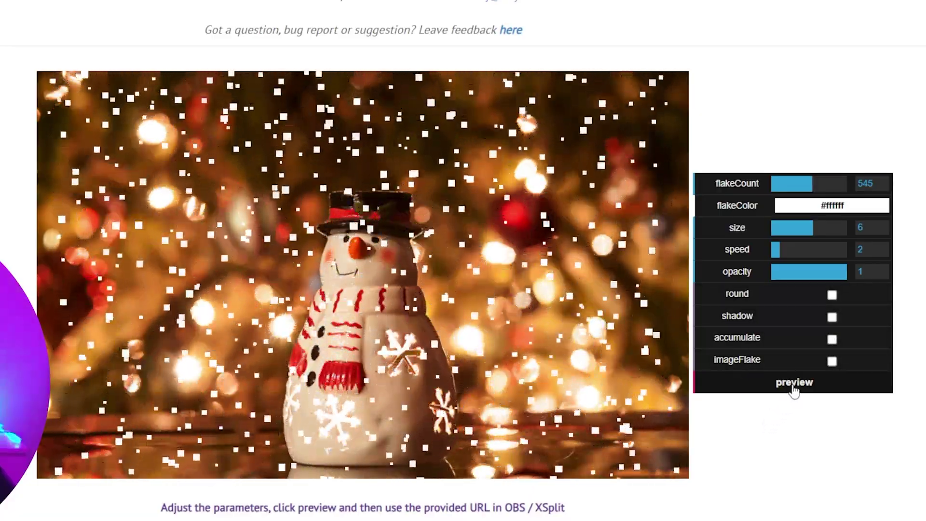
left_click(832, 294)
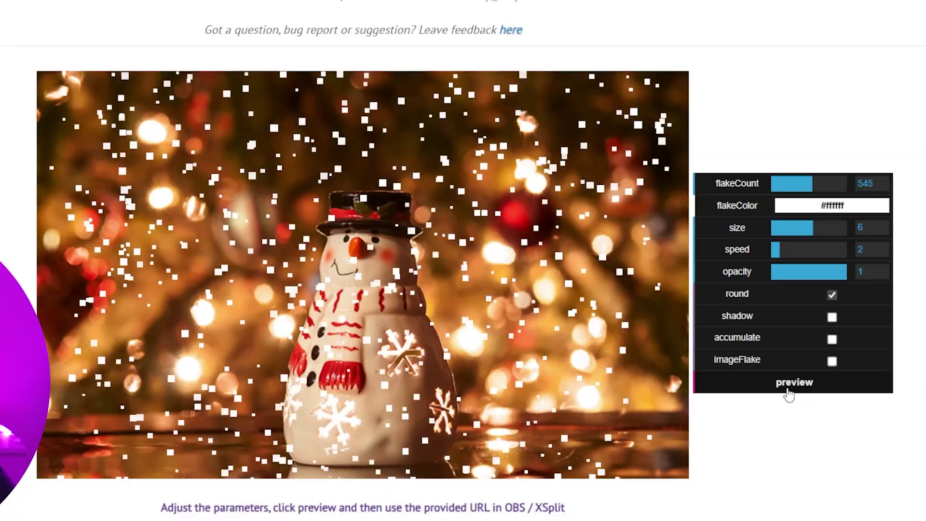
Switch to image flakes at size 2, flake count 342 and speed 2, and preview
left_click(788, 392)
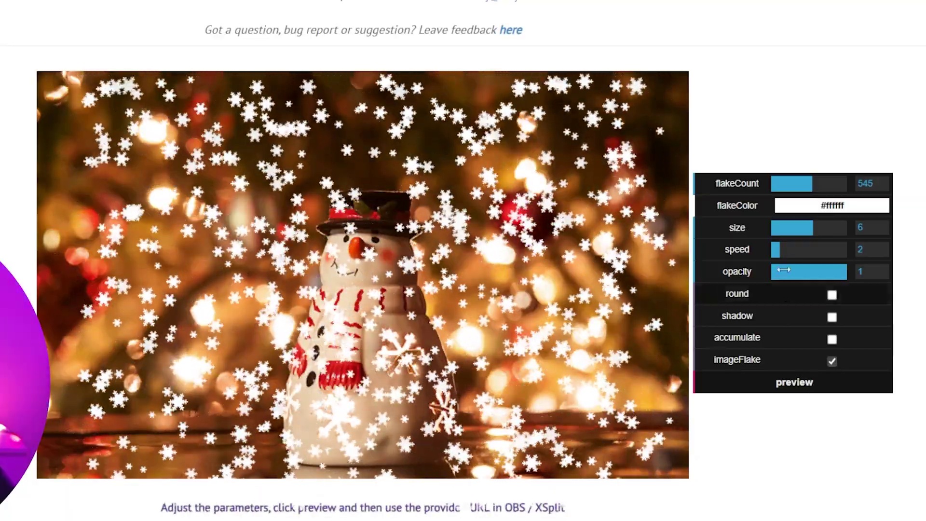
left_click_drag(813, 227, 786, 232)
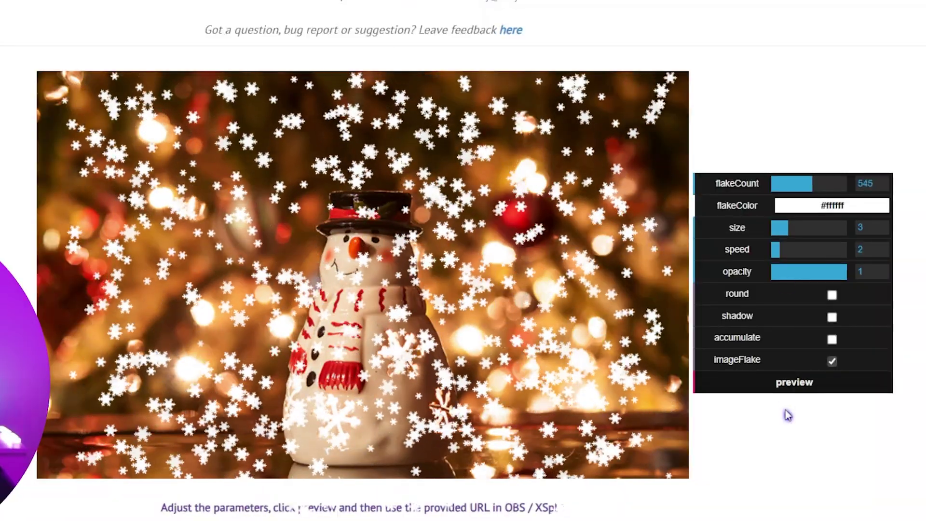
left_click(794, 389)
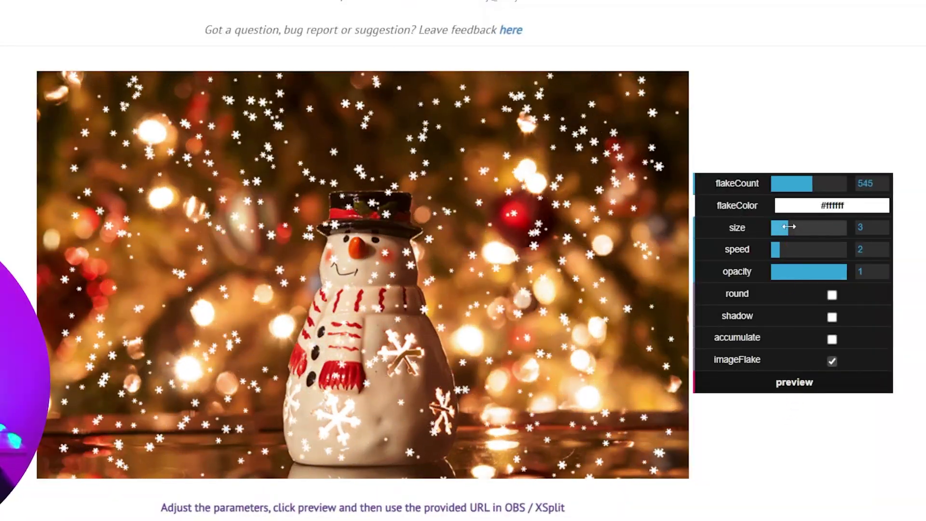
left_click_drag(787, 227, 779, 229)
left_click_drag(811, 184, 794, 185)
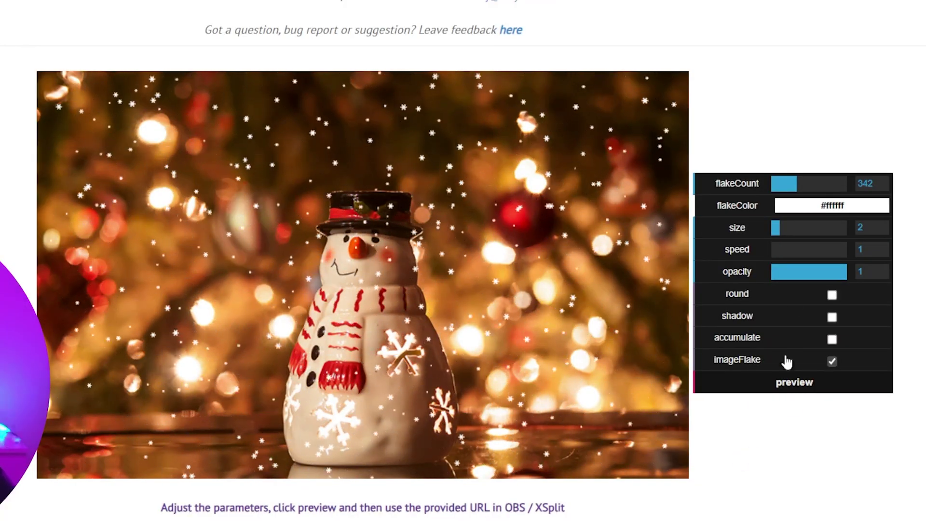
left_click(777, 249)
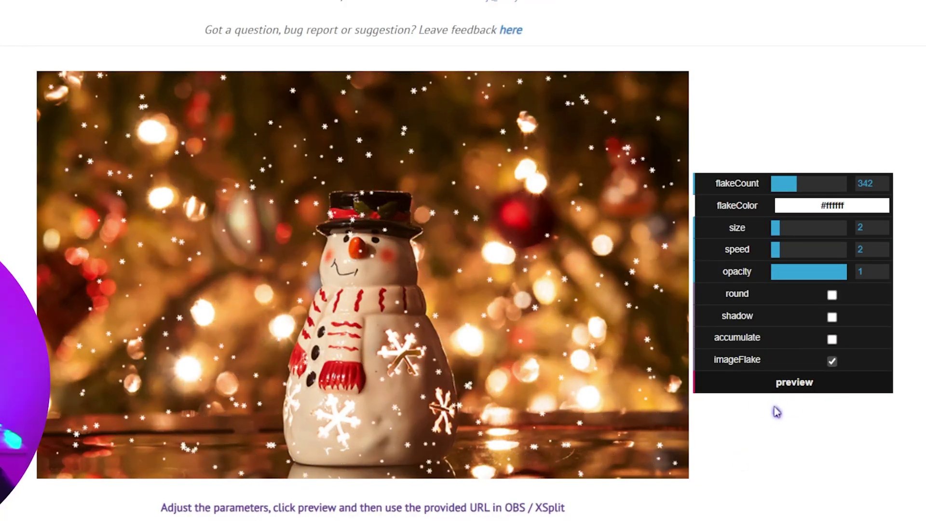
left_click(791, 385)
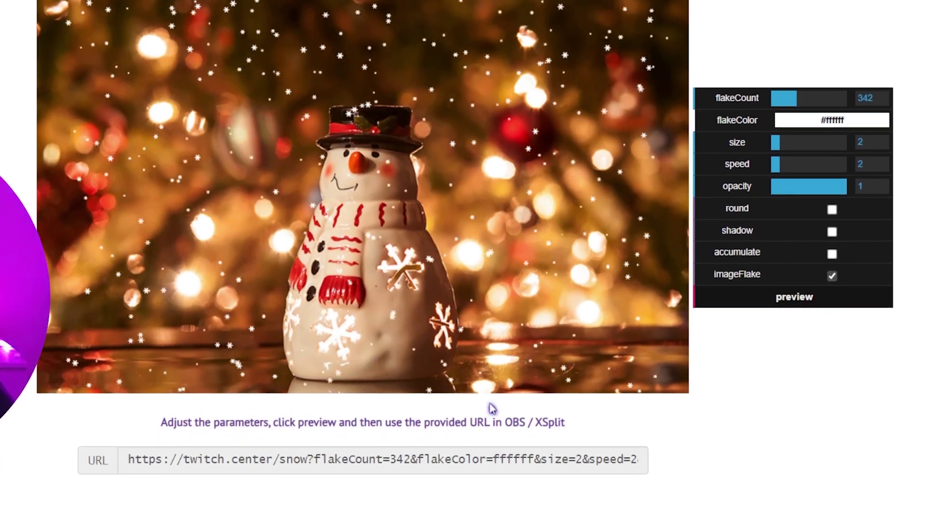
Copy the updated snow overlay link
left_click(403, 498)
right_click(403, 462)
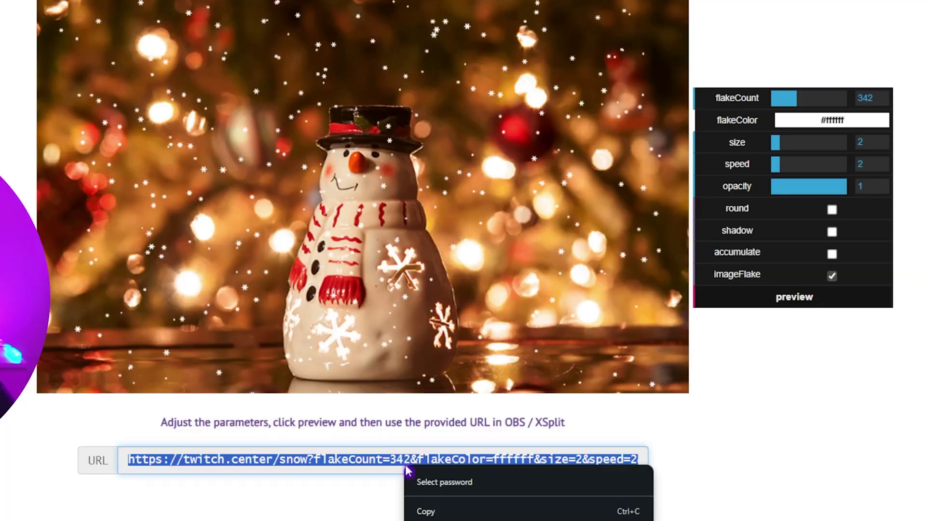
left_click(424, 509)
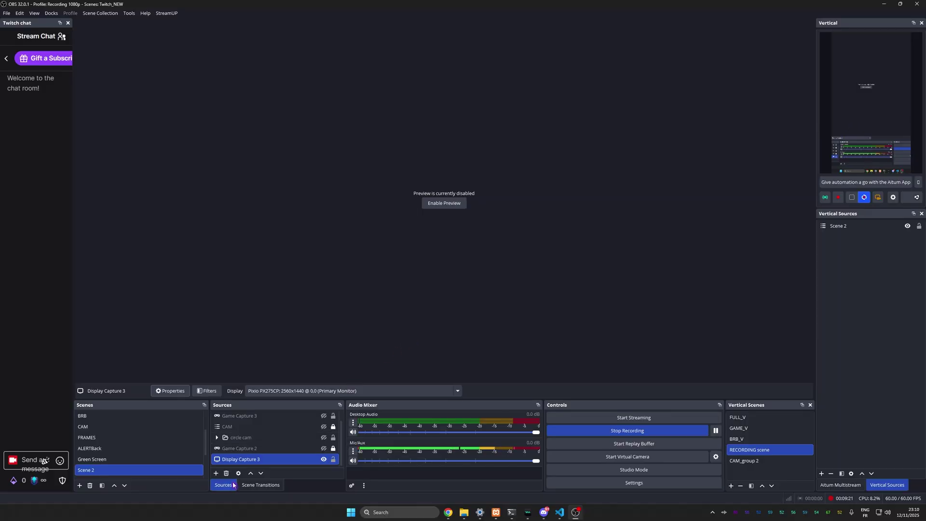
Add a browser source named Snow with the copied snow link as its URL
left_click(215, 473)
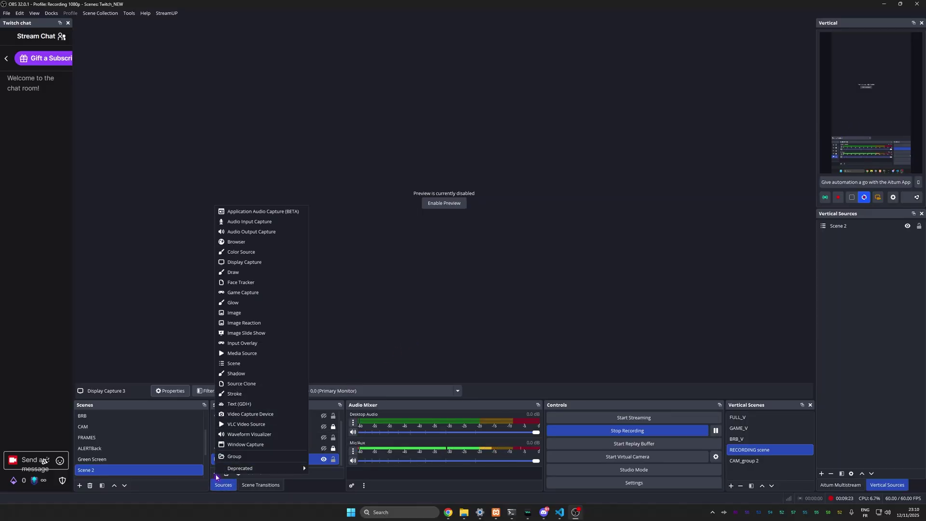
left_click(241, 242)
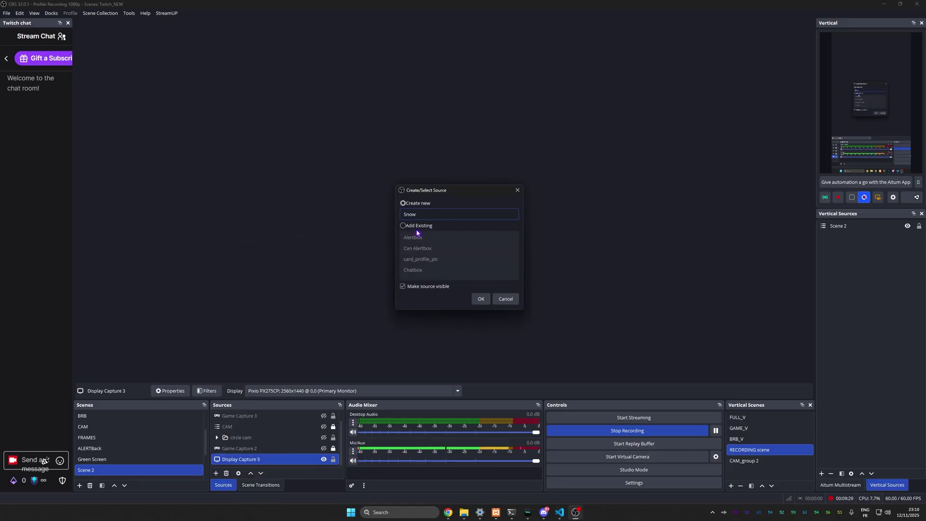
key("Return")
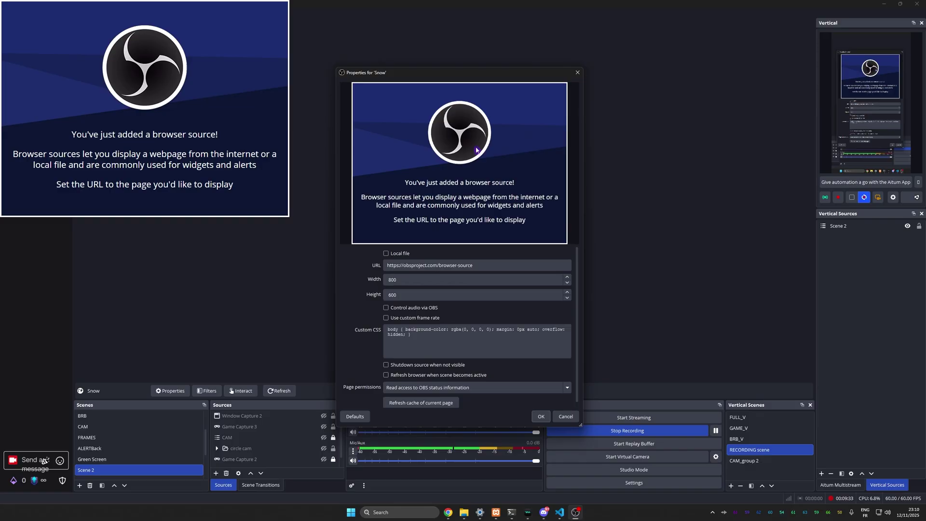
left_click_drag(488, 266, 364, 262)
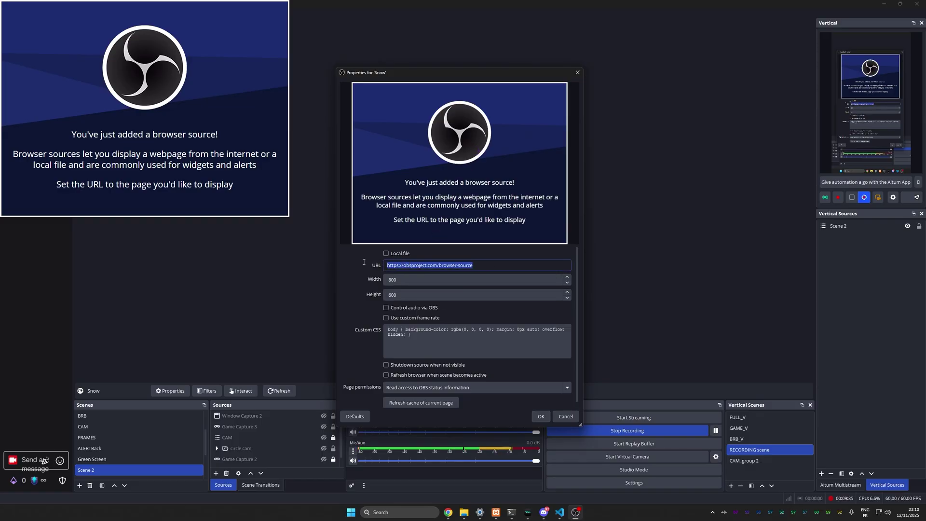
key("ctrl+v")
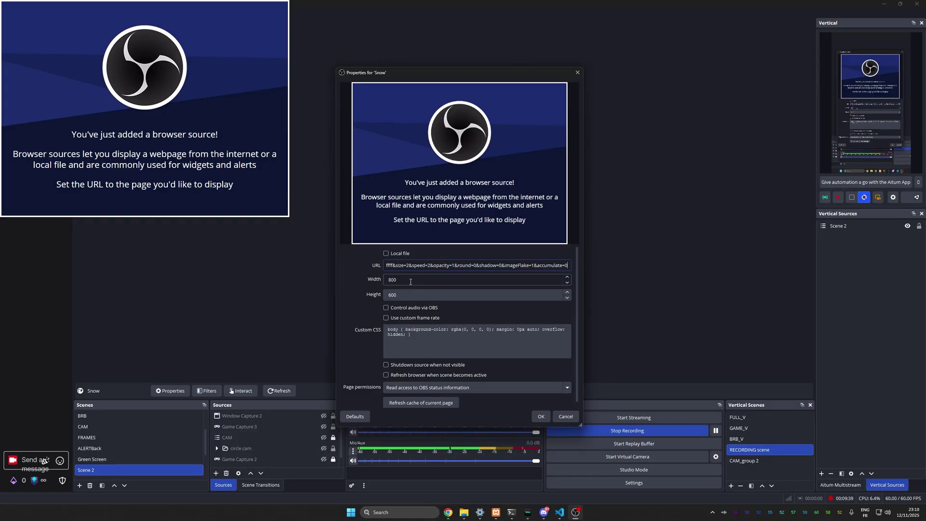
Size the Snow source to 1920 by 1080 and confirm
left_click_drag(411, 281, 377, 280)
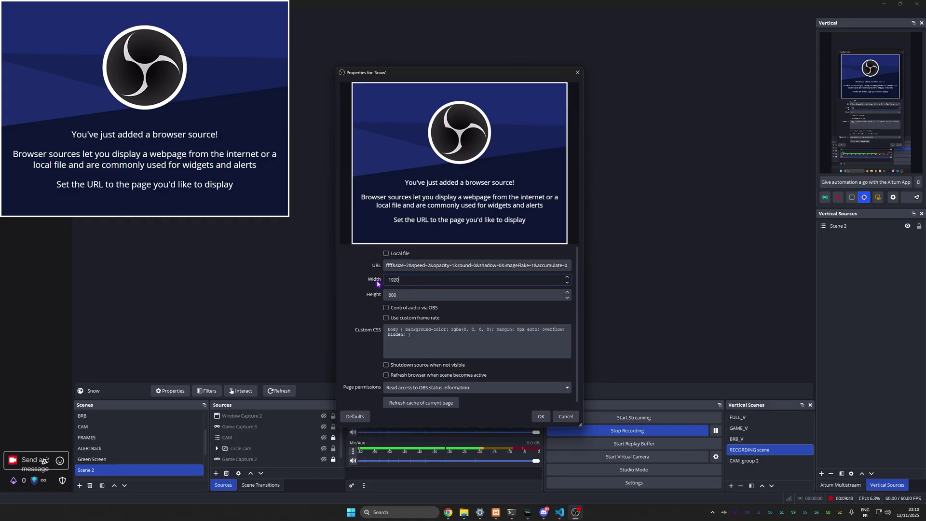
key("Tab")
type("1080")
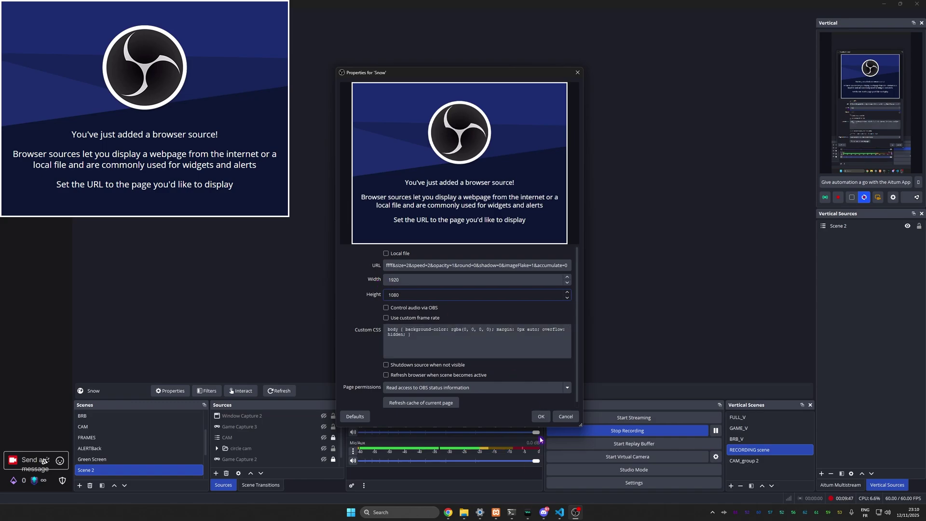
left_click(541, 416)
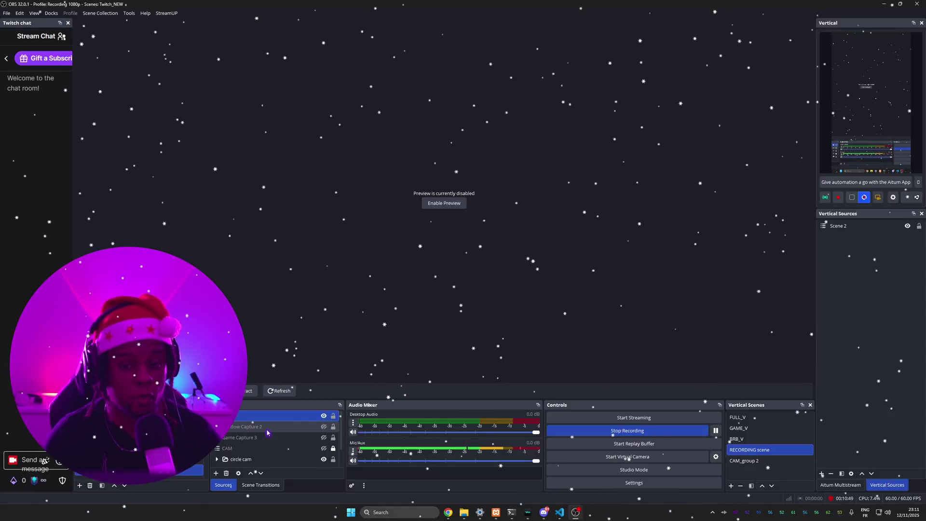
In Snowverlay, lower the flake count to 85 and preview size 10 snowflakes
key("alt+Tab")
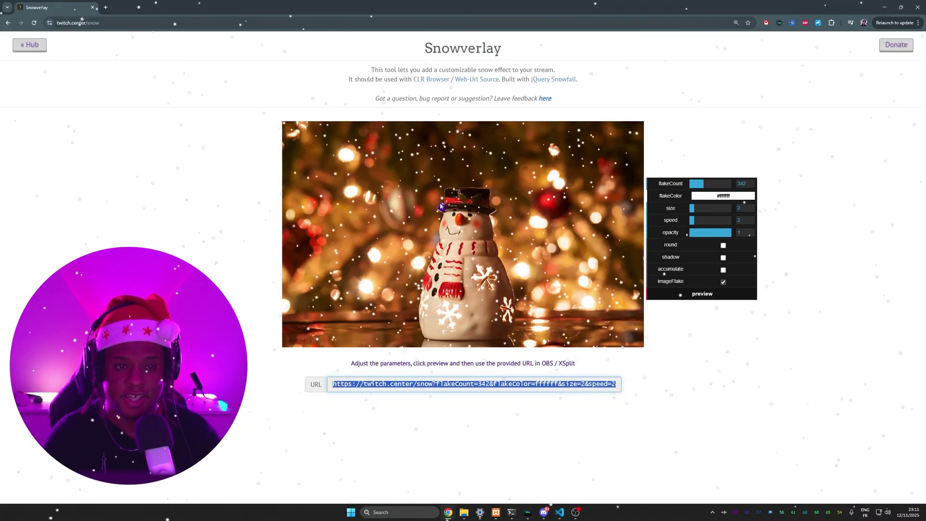
left_click_drag(702, 184, 732, 209)
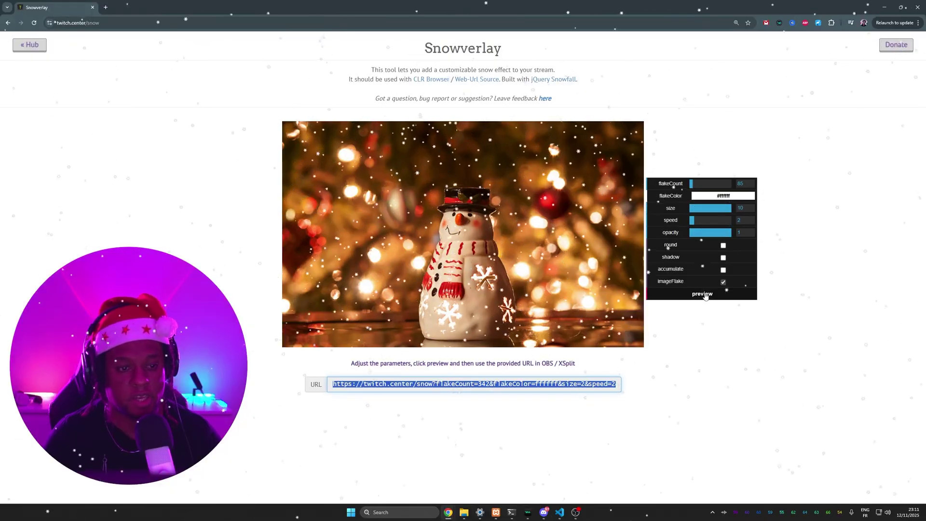
left_click(703, 294)
Copy the updated overlay URL and return to OBS Studio
left_click(456, 384)
right_click(425, 386)
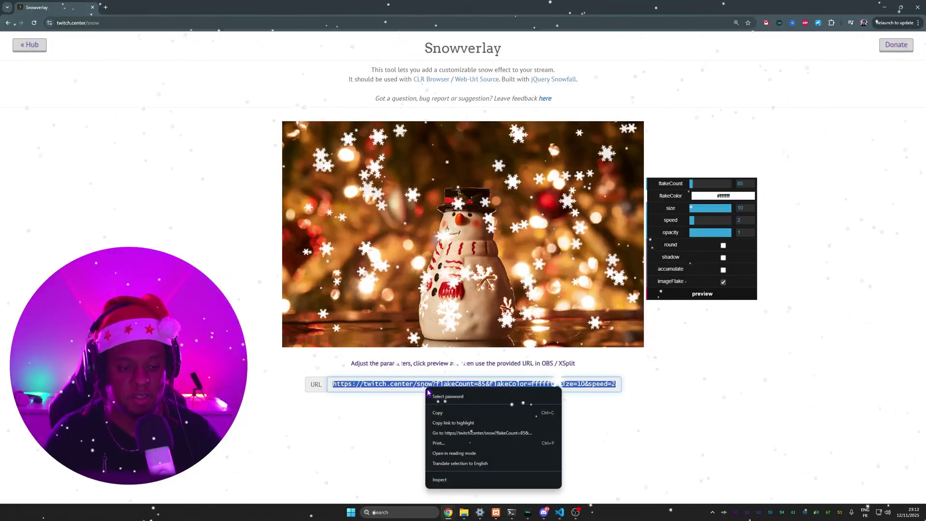
left_click(444, 418)
left_click(577, 512)
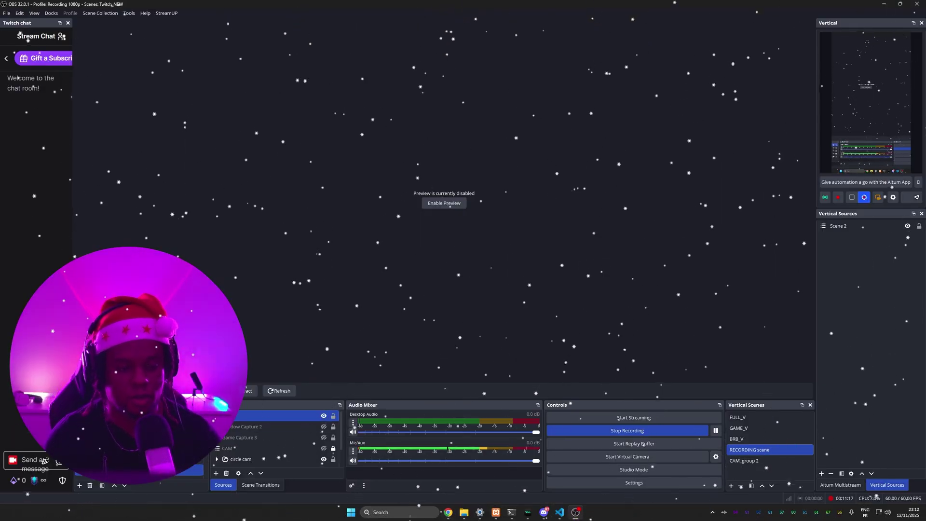
Paste the size=10 overlay URL into the Snow source's properties and apply it
double_click(289, 415)
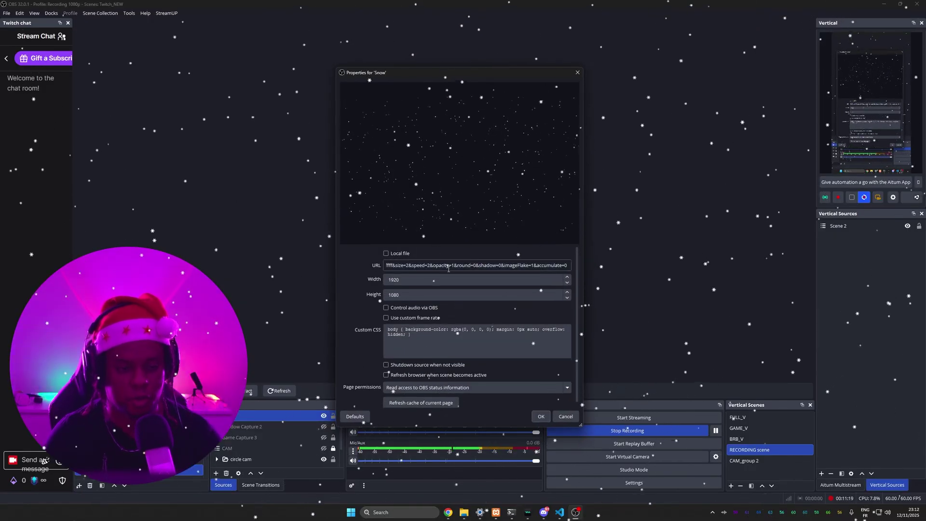
key("ctrl+v")
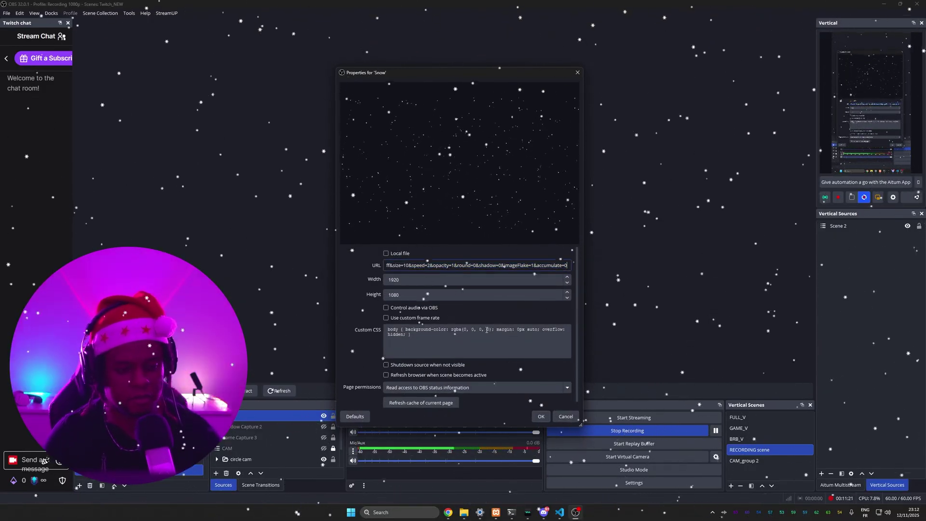
left_click(540, 417)
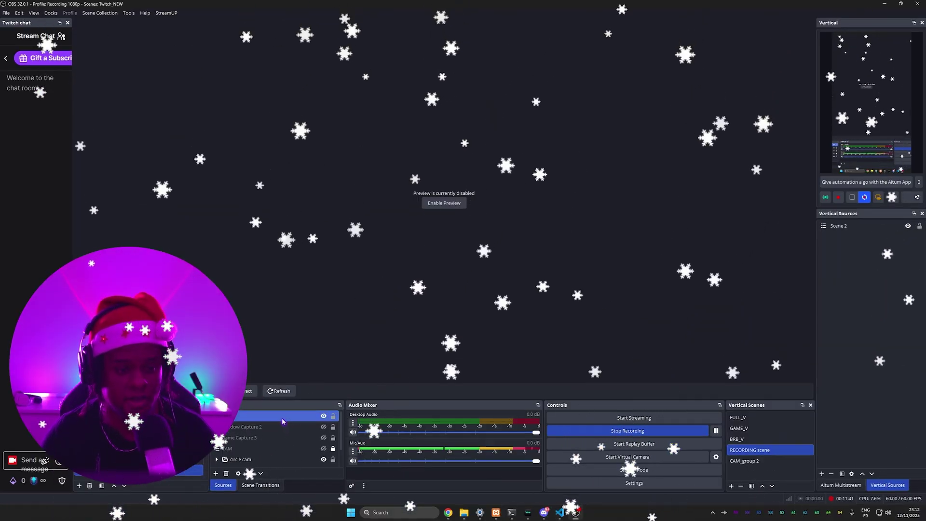
Edit the Snow source URL directly to flakeCount 10, size 2 and speed 9
double_click(282, 421)
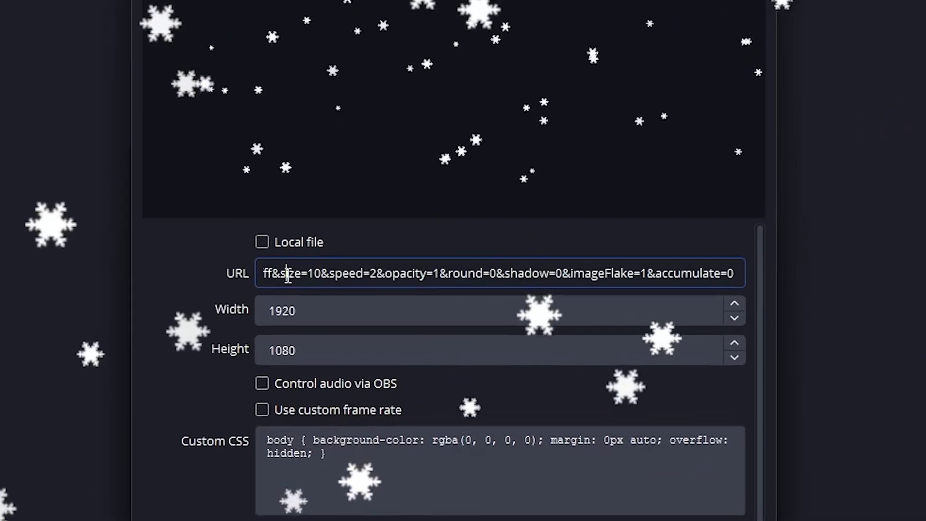
left_click_drag(319, 273, 216, 273)
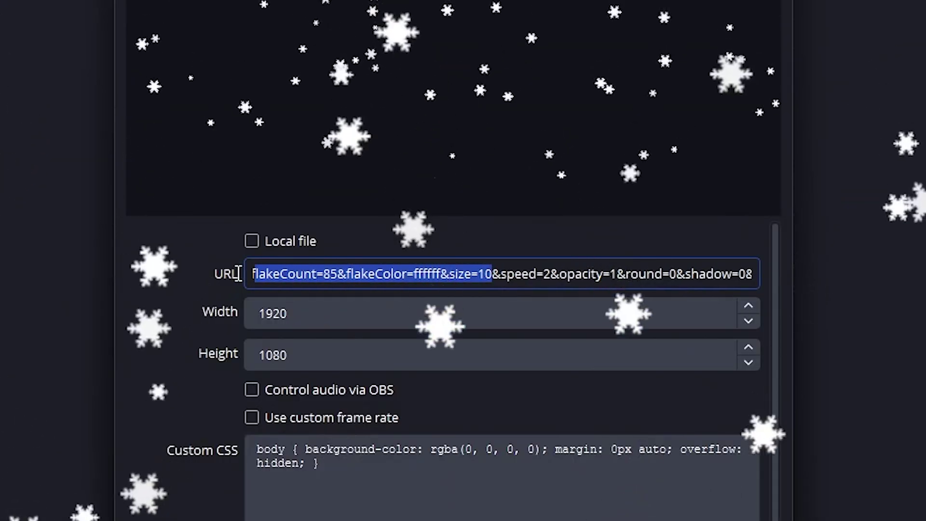
left_click(282, 274)
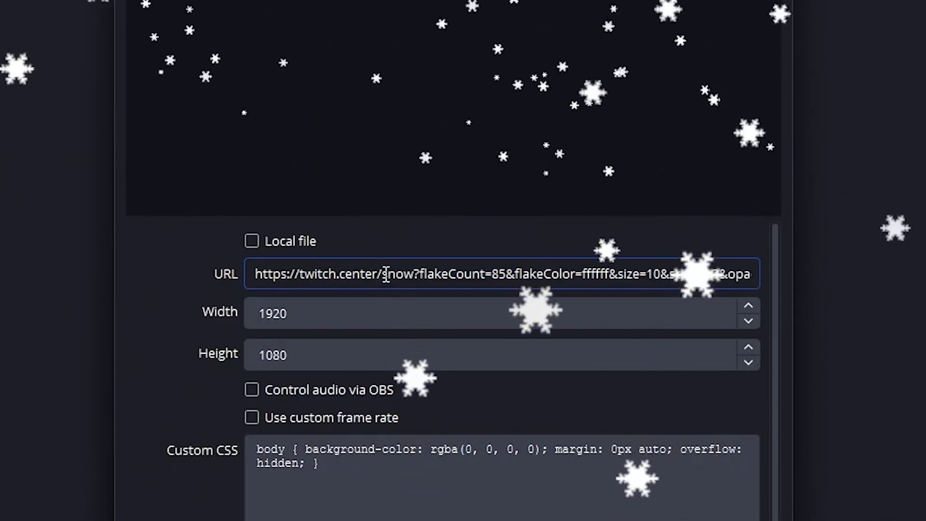
double_click(495, 274)
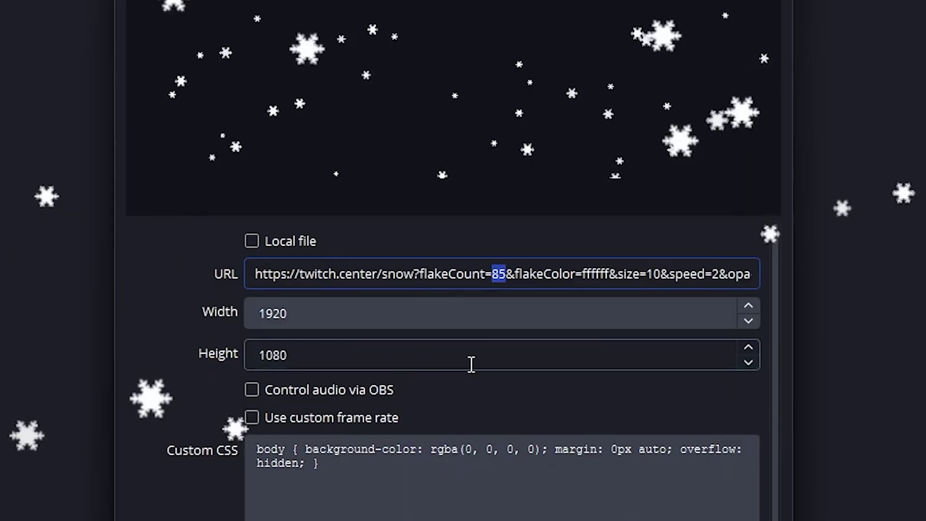
type("10")
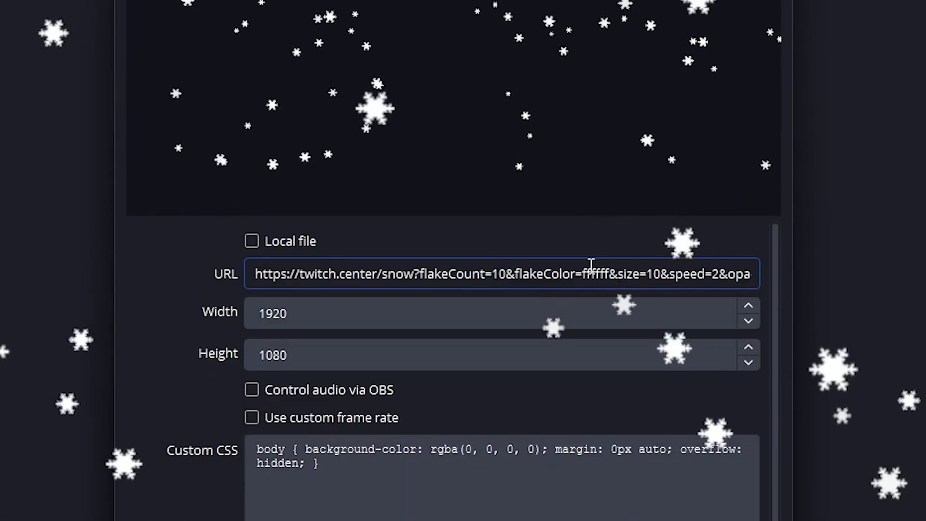
left_click_drag(582, 274, 600, 274)
type("ferthe")
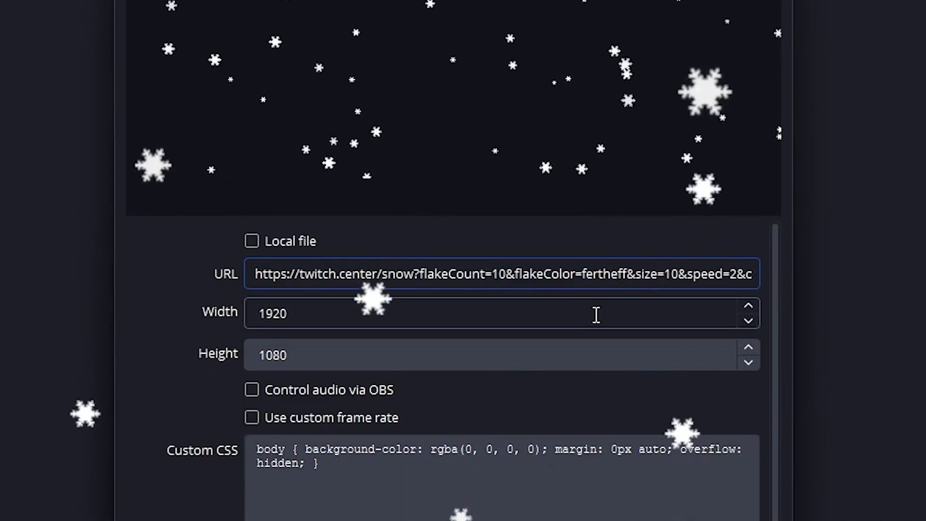
left_click_drag(665, 274, 729, 274)
type("2")
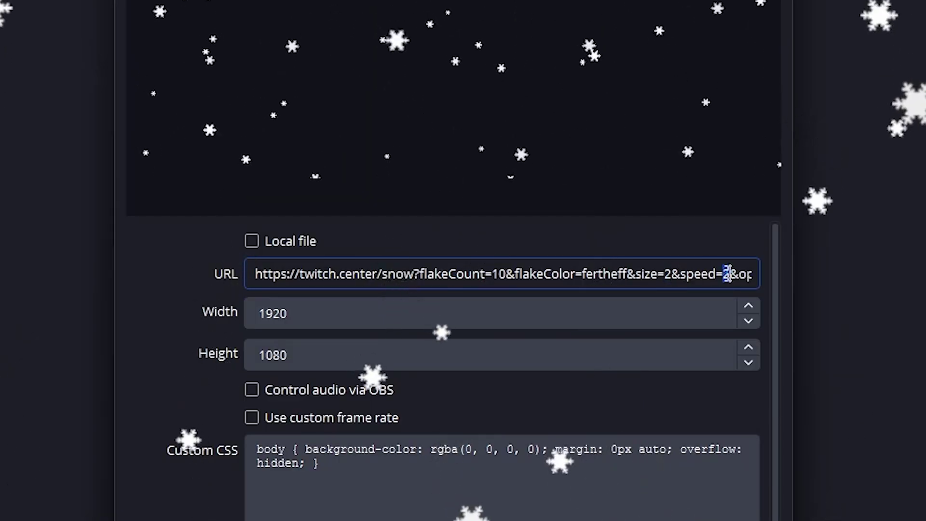
type("9")
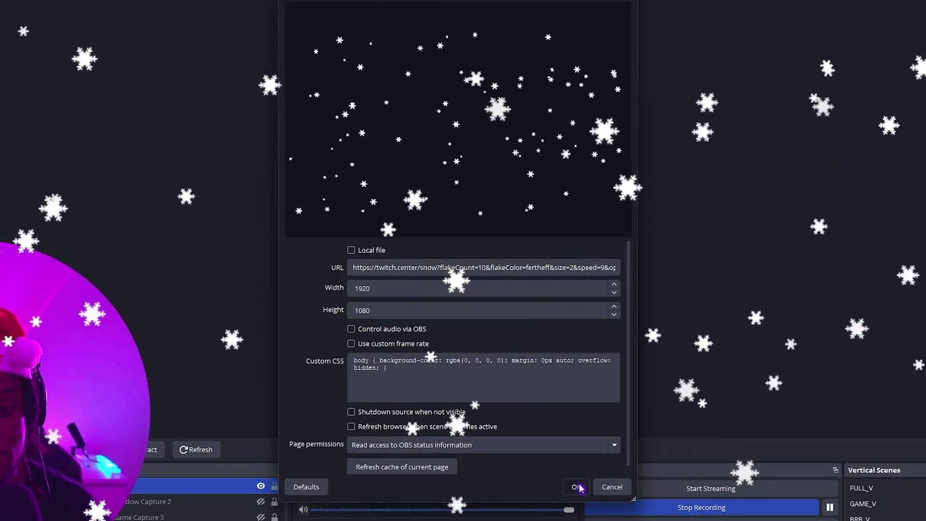
left_click(581, 487)
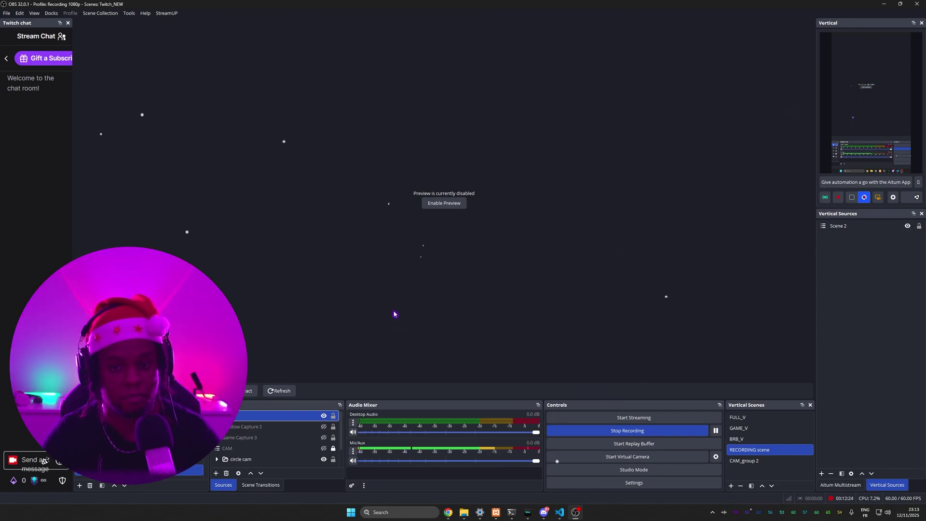
Turn off image flakes, preview the plain dot flakes, and start choosing a yellow colour
double_click(283, 417)
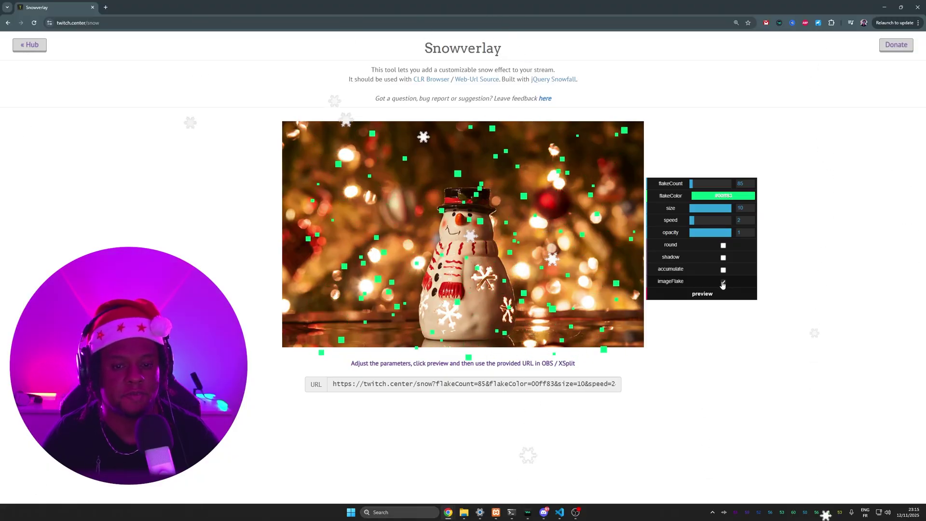
left_click(688, 295)
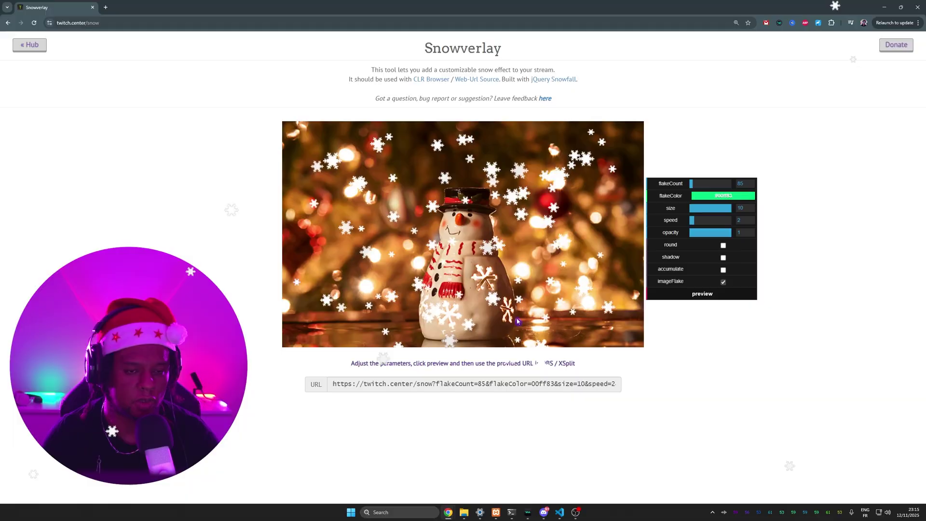
left_click(723, 282)
left_click(702, 293)
left_click(722, 195)
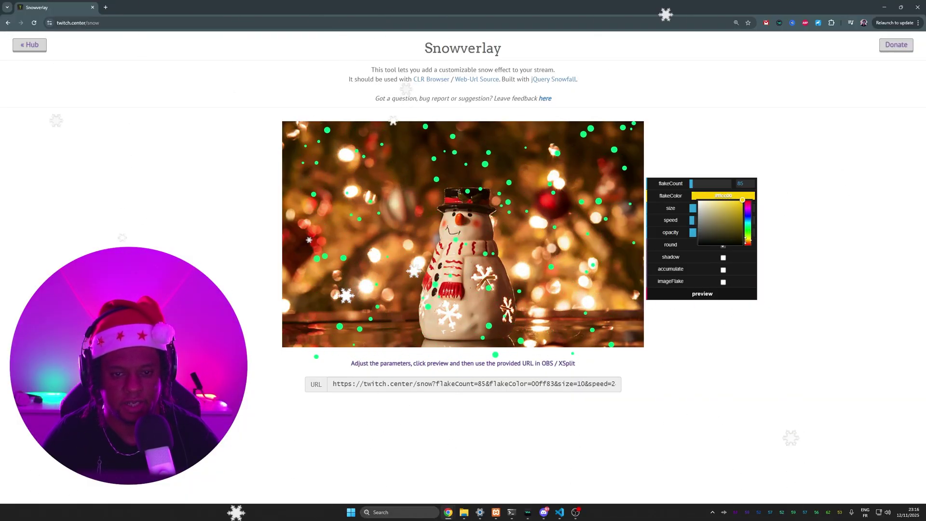
Apply the new yellow-flake URL to the Snow source in OBS Studio
left_click(574, 515)
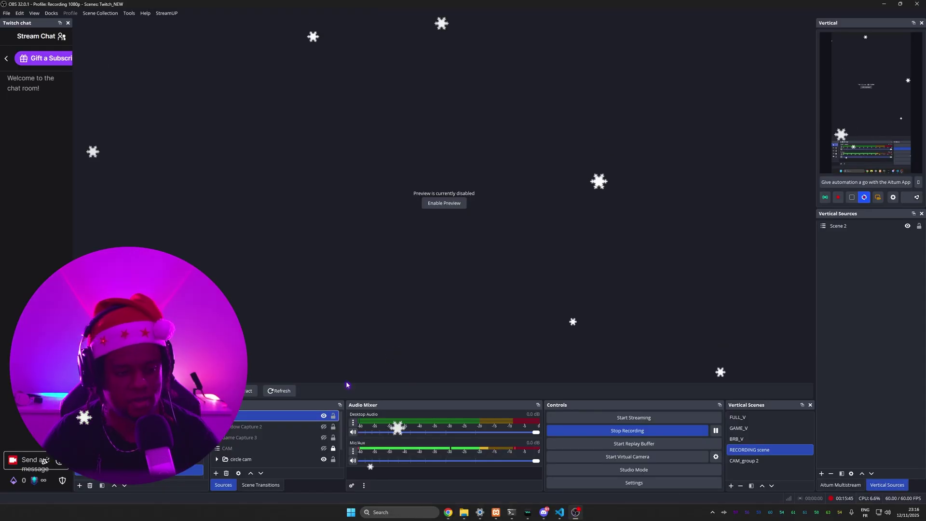
double_click(263, 420)
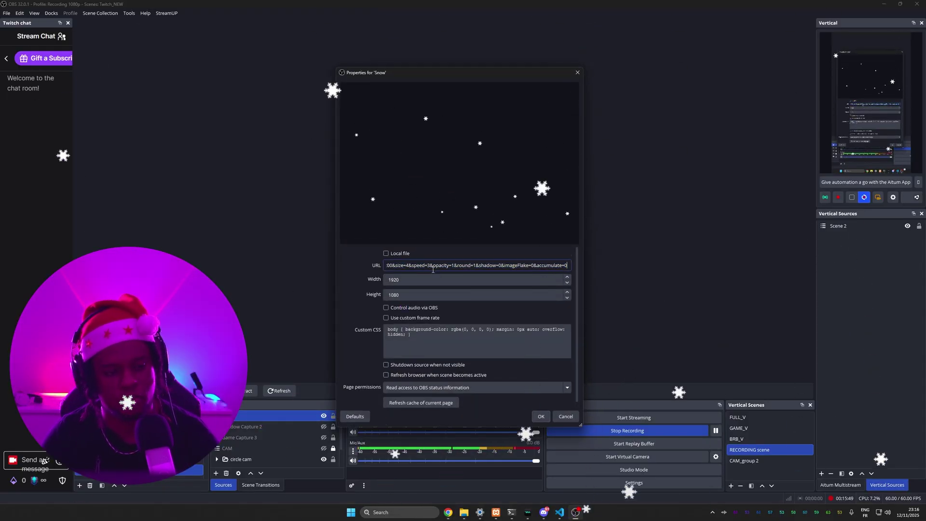
left_click(540, 416)
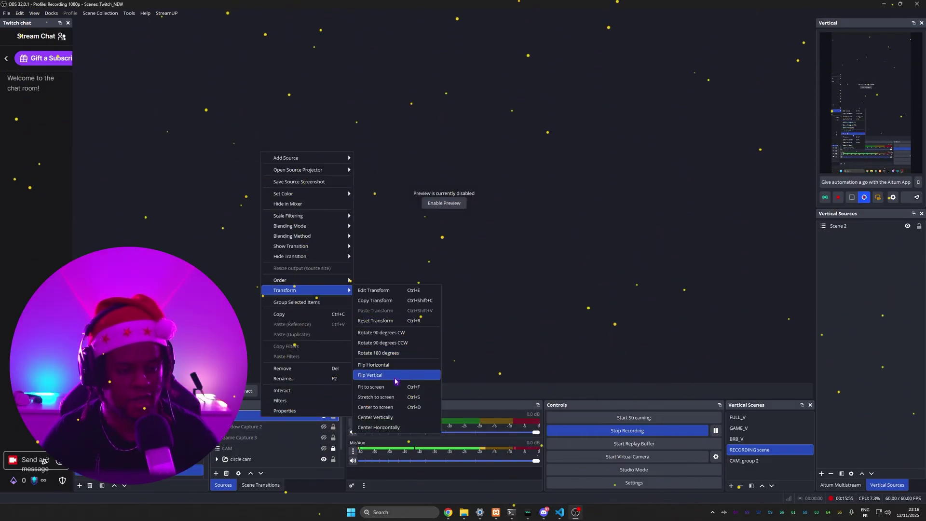
left_click(395, 375)
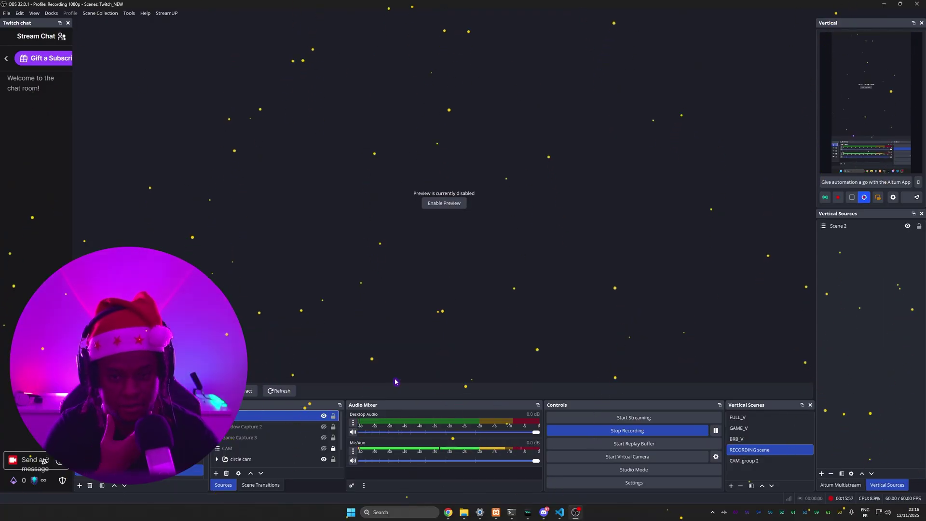